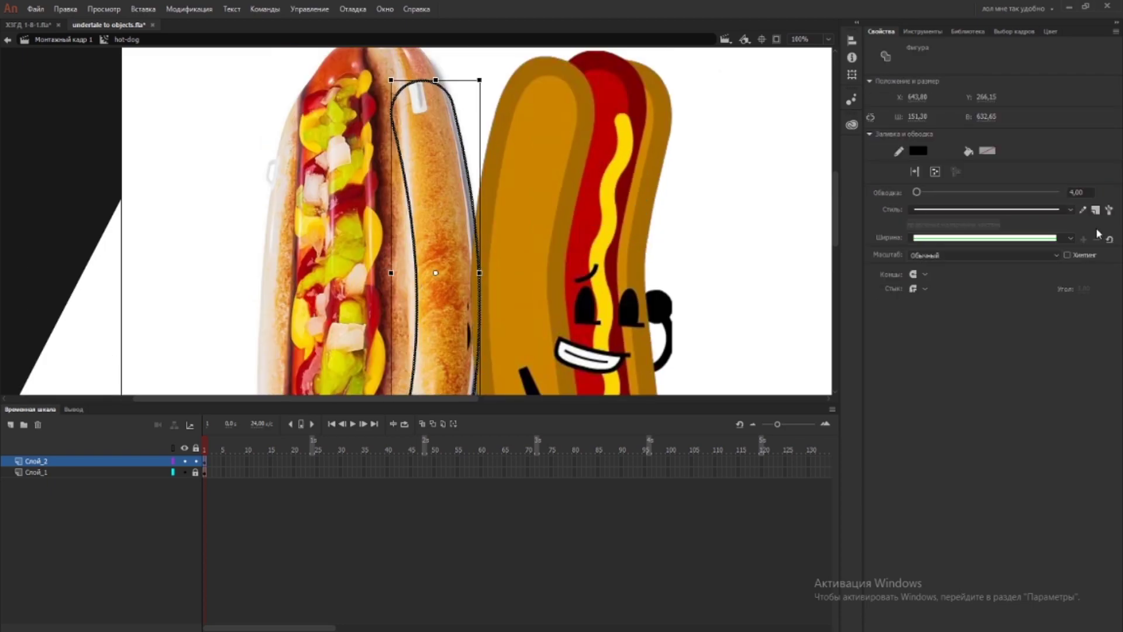
Step: Fill the front hot-dog bun with tan D4A87C and shade its inner edge with a darker tan
left_click(486, 302)
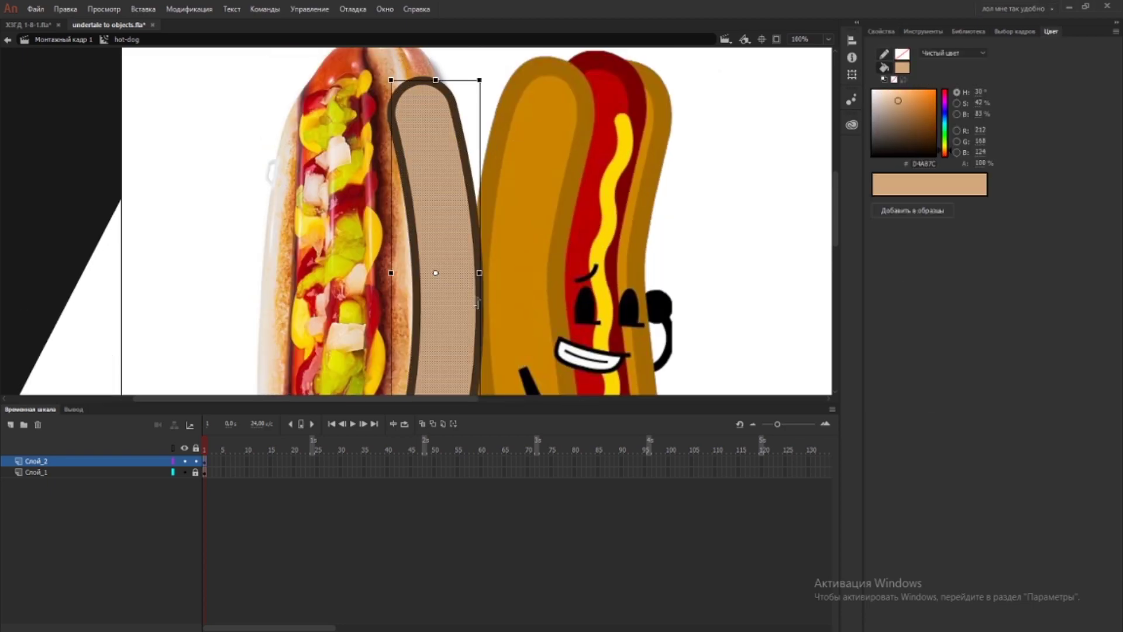
scroll(528, 131, "down", 3)
scroll(529, 132, "up", 5)
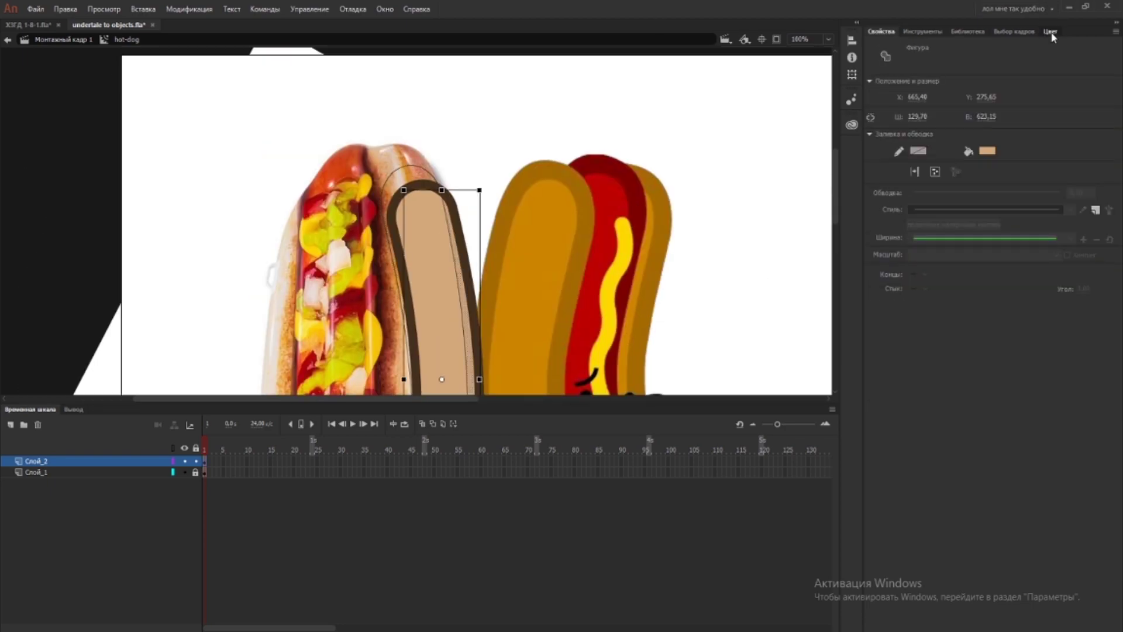
scroll(528, 132, "down", 5)
left_click(1051, 31)
key("ctrl+shift+d")
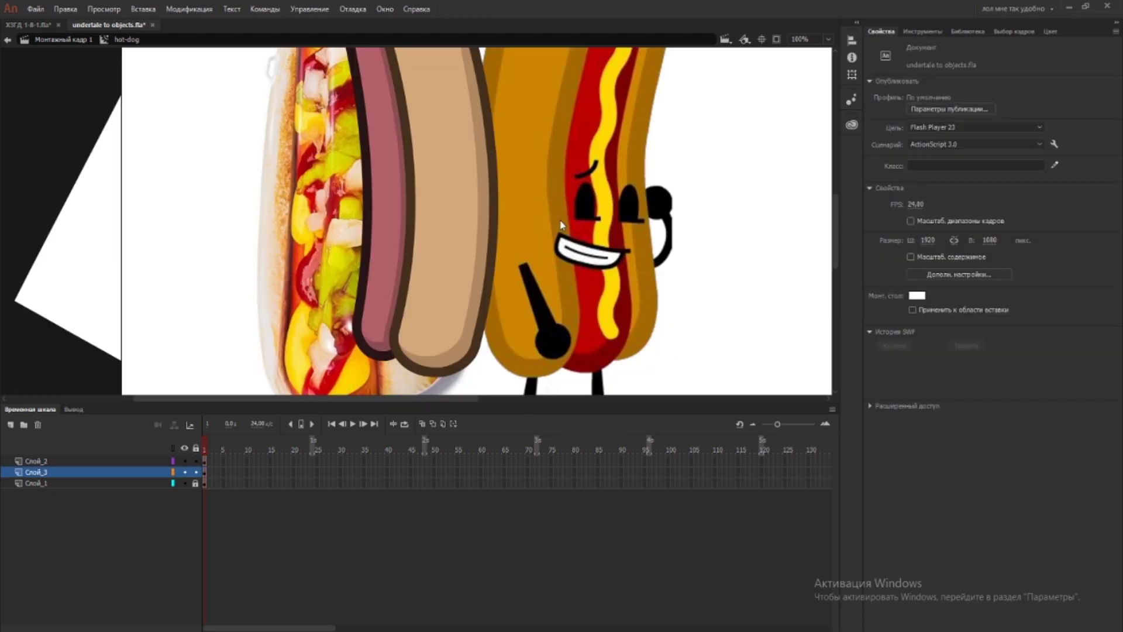
Step: Duplicate the bun layer to form the rear bun behind the sausage and draw a wavy red ketchup line along the sausage
right_click(35, 460)
left_click(119, 270)
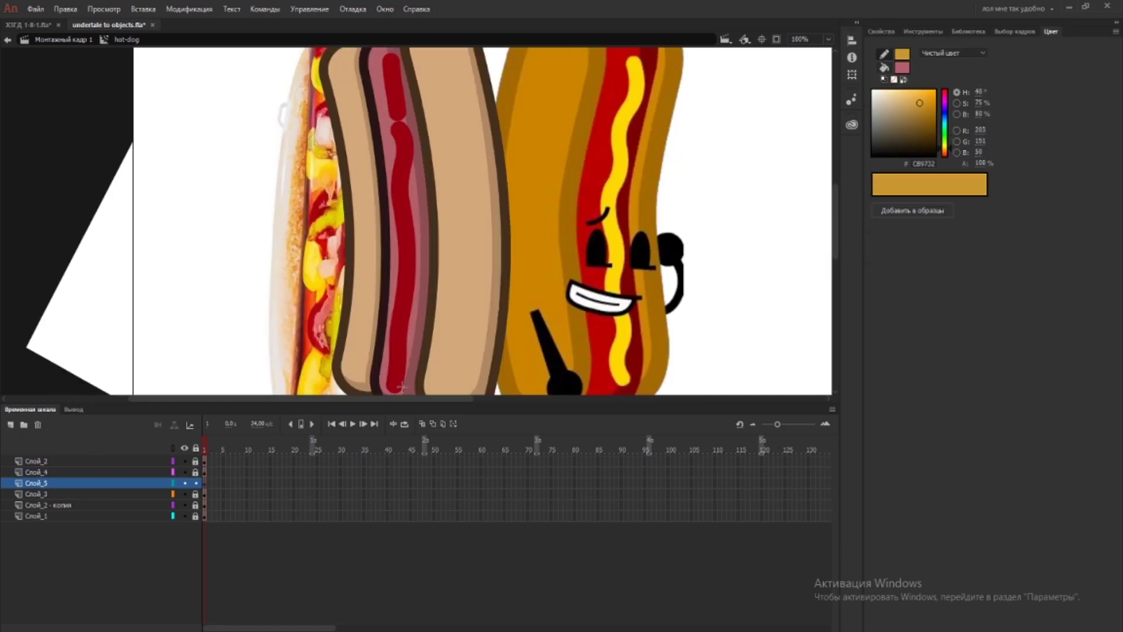
scroll(394, 302, "up", 3)
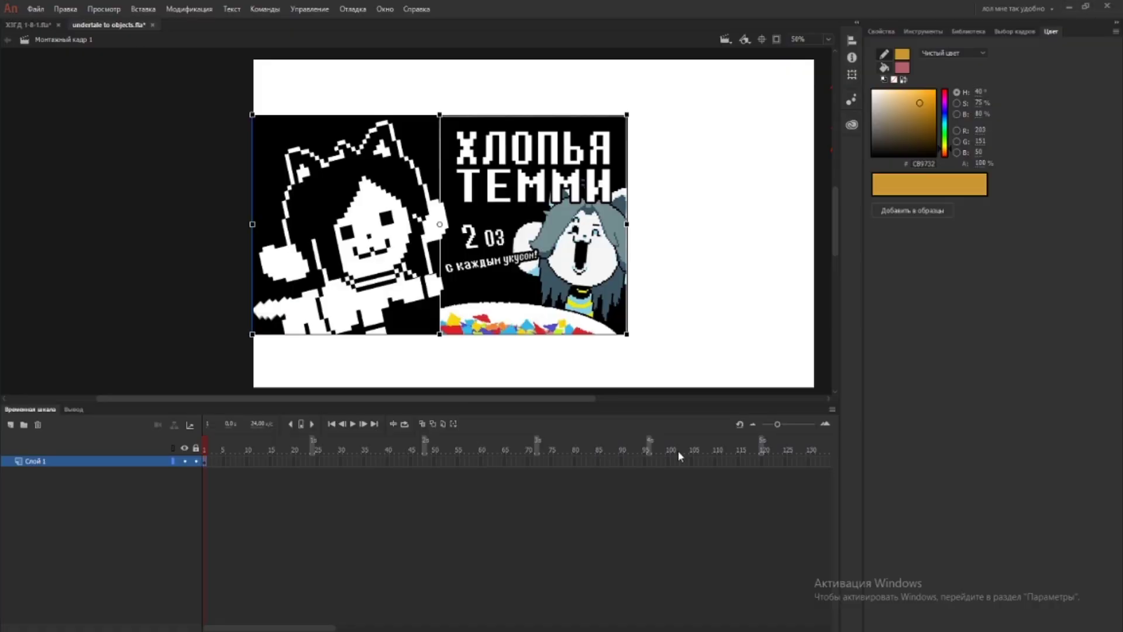
Step: Convert the Temmie reference images to the temmie flakes symbol and draw the box with pale ХЛОПЬЯ ТЕММИ!! lettering and coloured flakes
key("F8")
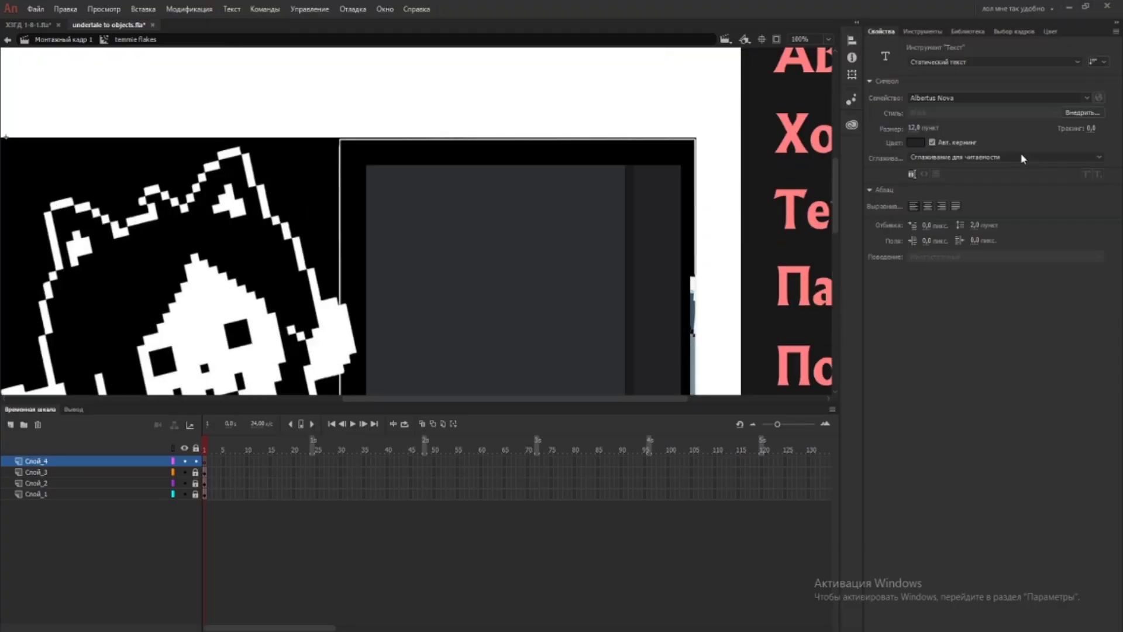
left_click(1047, 32)
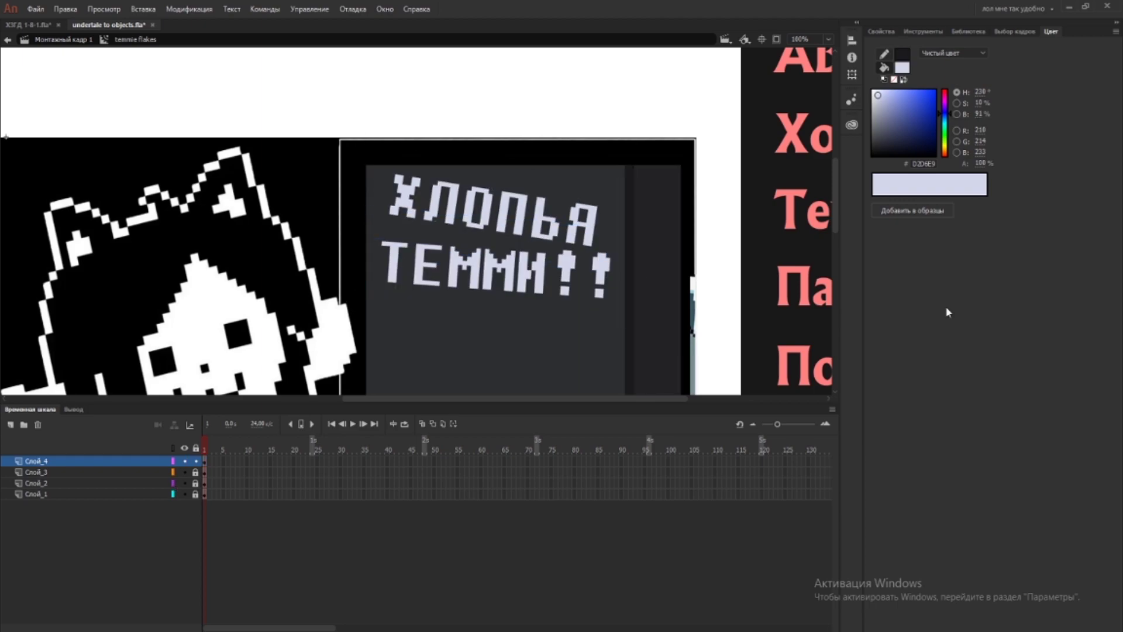
scroll(408, 341, "down", 3)
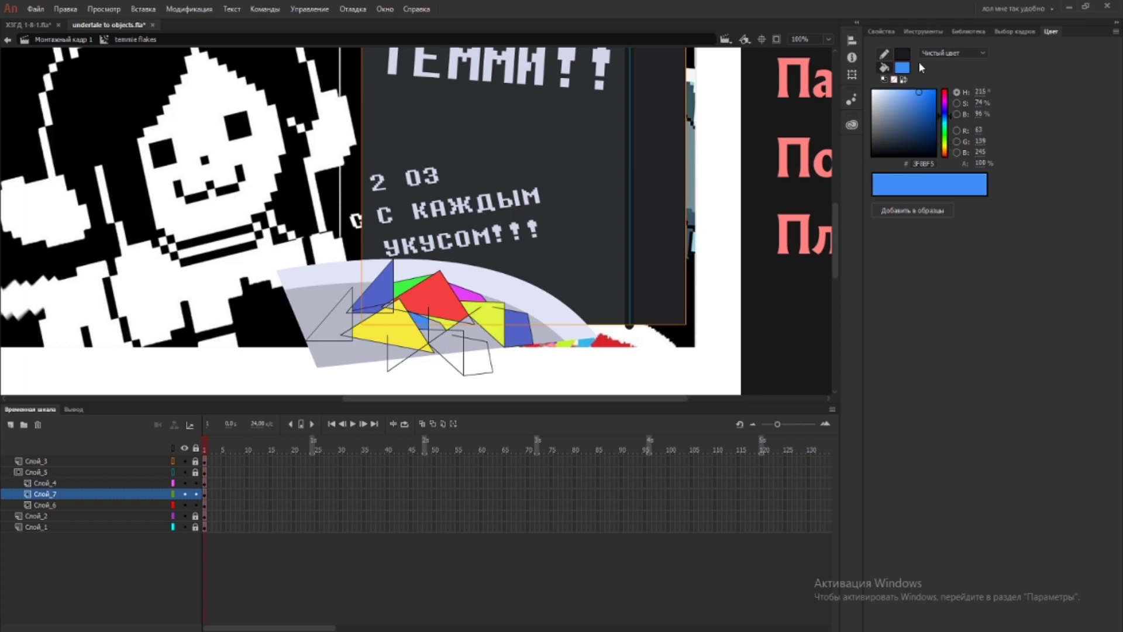
left_click(903, 68)
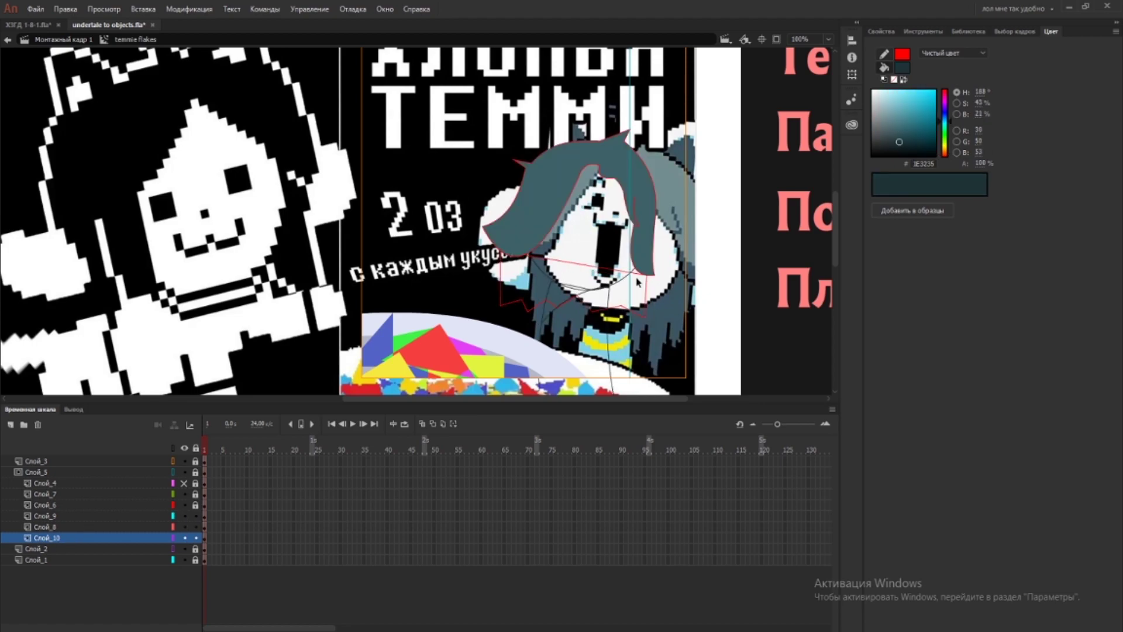
Step: Divide Temmie's shirt with curved lines and fill its bands with light blue 7EC1F0
left_click(82, 526)
key("ctrl+=")
scroll(603, 285, "down", 3)
left_click(573, 289)
left_click(903, 67)
left_click(385, 203)
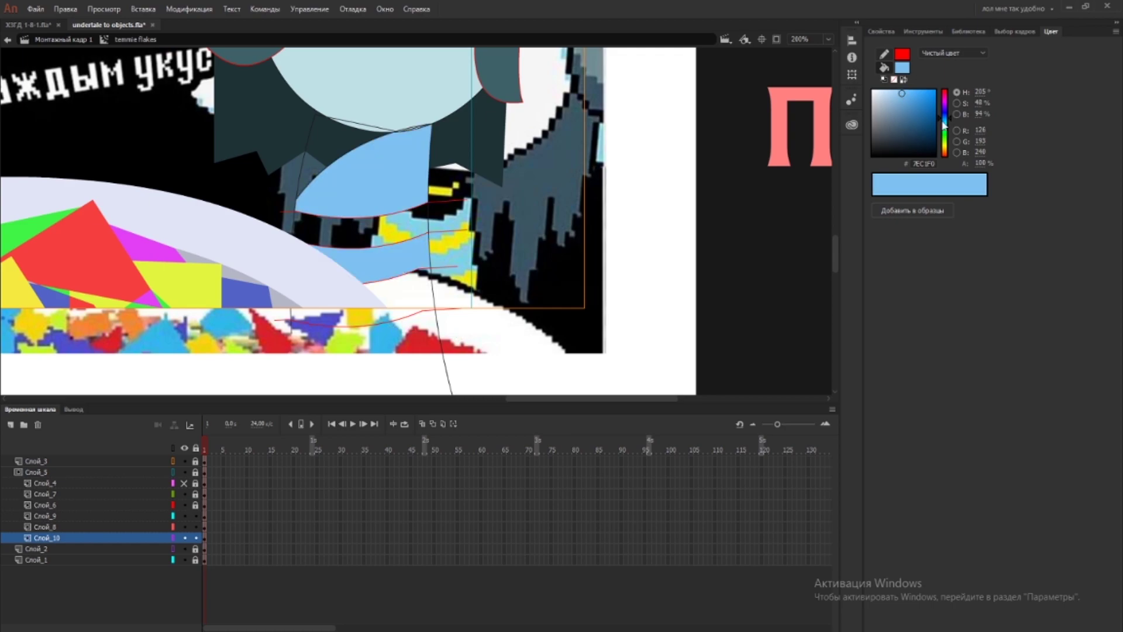
scroll(301, 181, "up", 3)
left_click(504, 315)
left_click(410, 81)
left_click(400, 211)
Step: Undo the latest edits to Temmie's hair and the cereal box
key("ctrl+z")
key("ctrl+z")
key("ctrl+z")
key("ctrl+z")
key("ctrl+z")
key("ctrl+z")
key("ctrl+z")
key("ctrl+z")
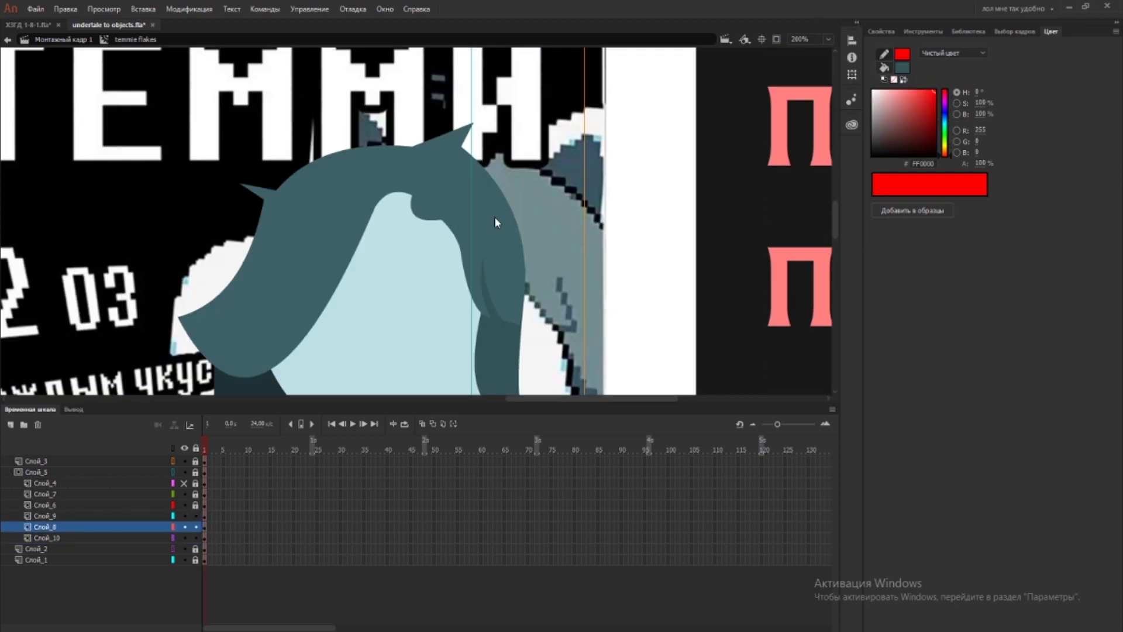
key("ctrl+z")
key("ctrl+z")
key("ctrl+z")
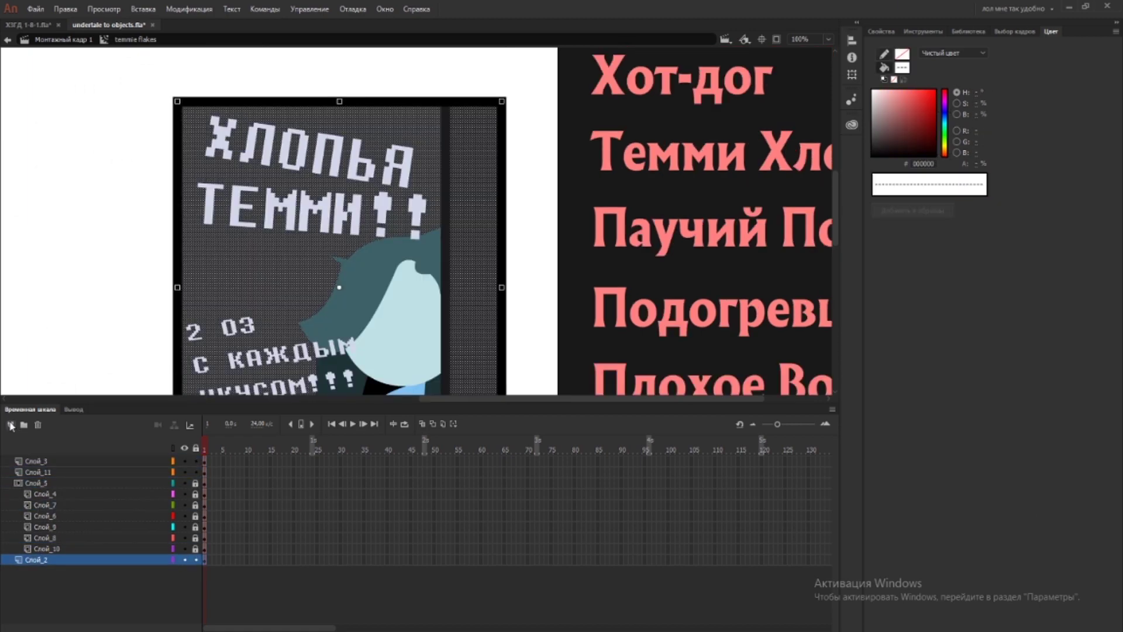
key("ctrl+z")
key("ctrl+z")
key("ctrl+z")
key("ctrl+z")
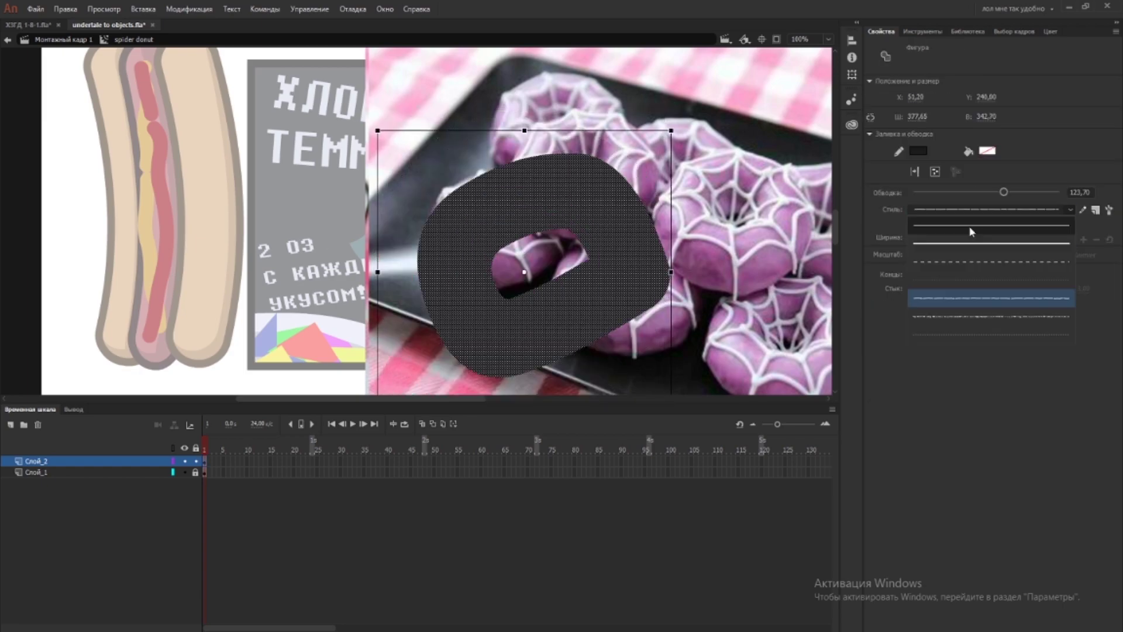
Step: Thin the donut ring's thick stroke and sketch the wavy icing edge around the shaded dough on a separate layer
left_click_drag(1004, 192, 989, 196)
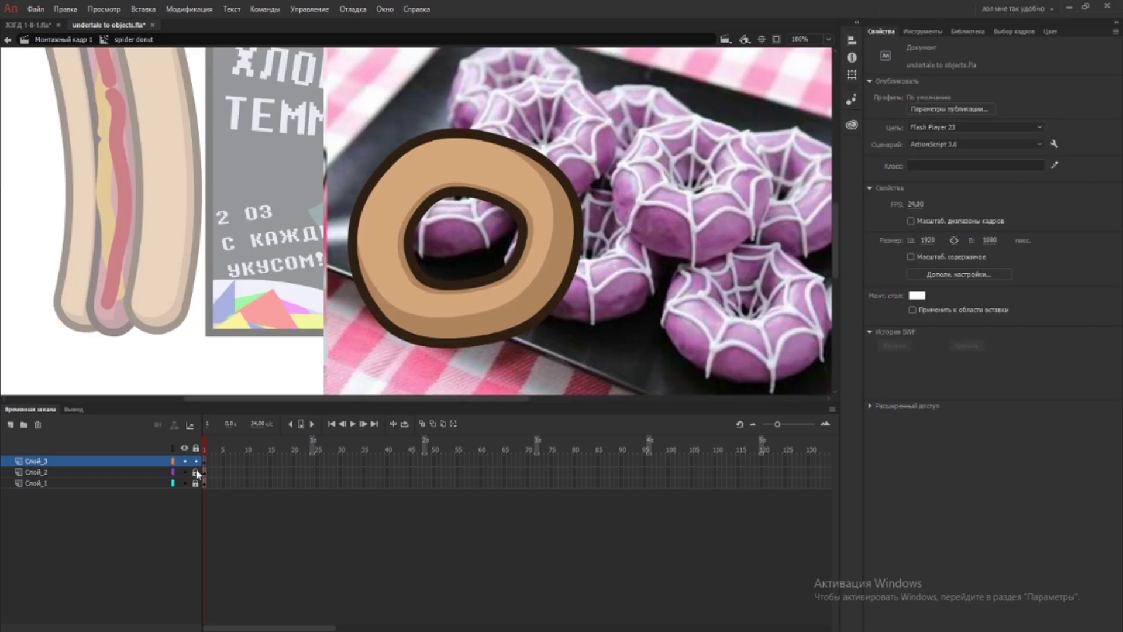
left_click(537, 192)
key("Escape")
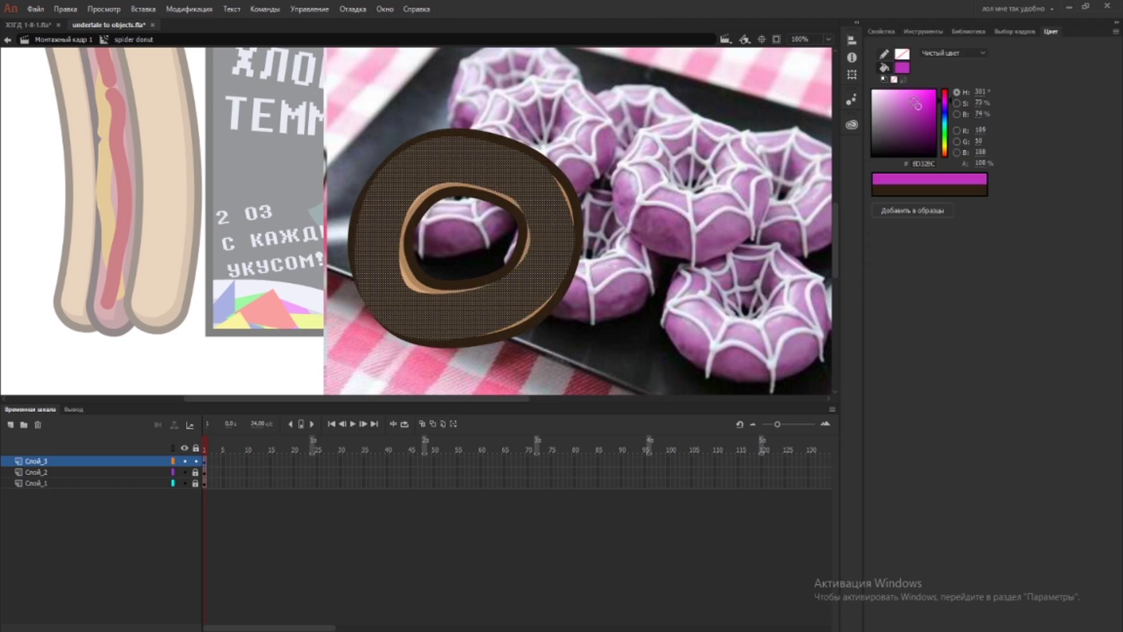
left_click_drag(548, 180, 483, 142)
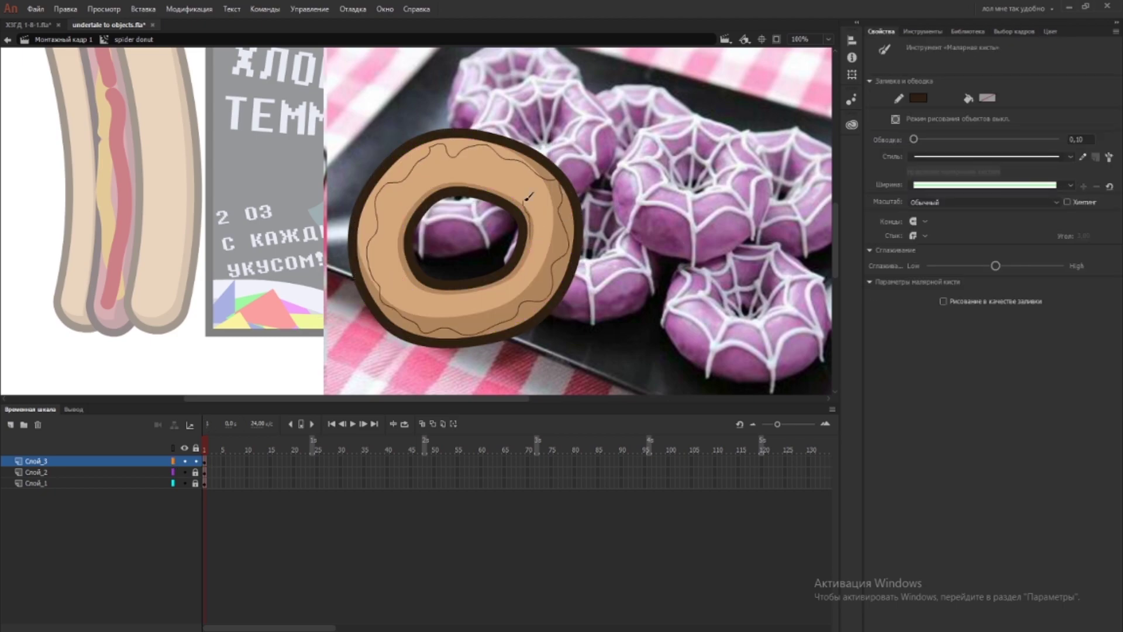
key("v")
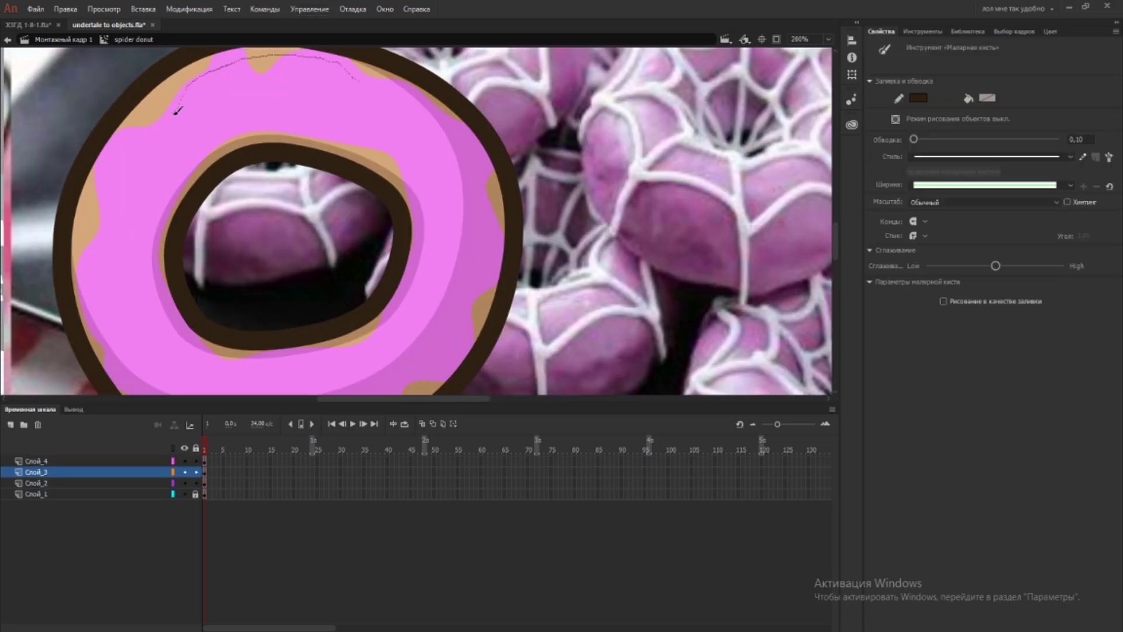
Step: Draw a curved highlight across the upper part of the icing in lighter pink and lock the finished icing layer
mouse_move(261, 100)
left_mouse_down()
mouse_move(370, 88)
mouse_move(426, 173)
left_mouse_up()
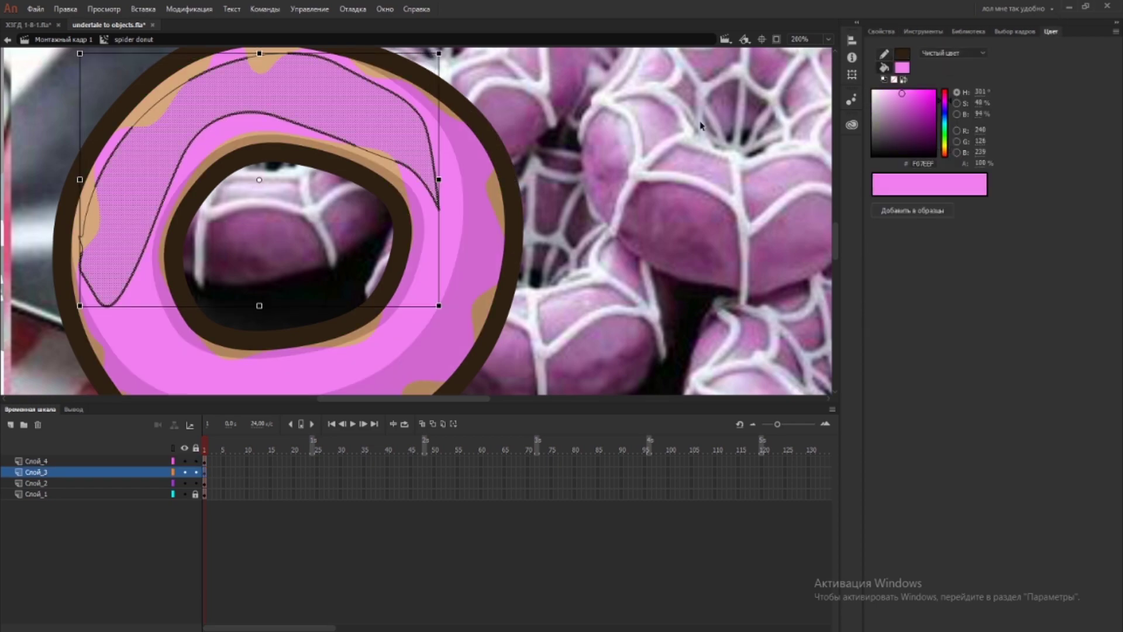
left_click(197, 469)
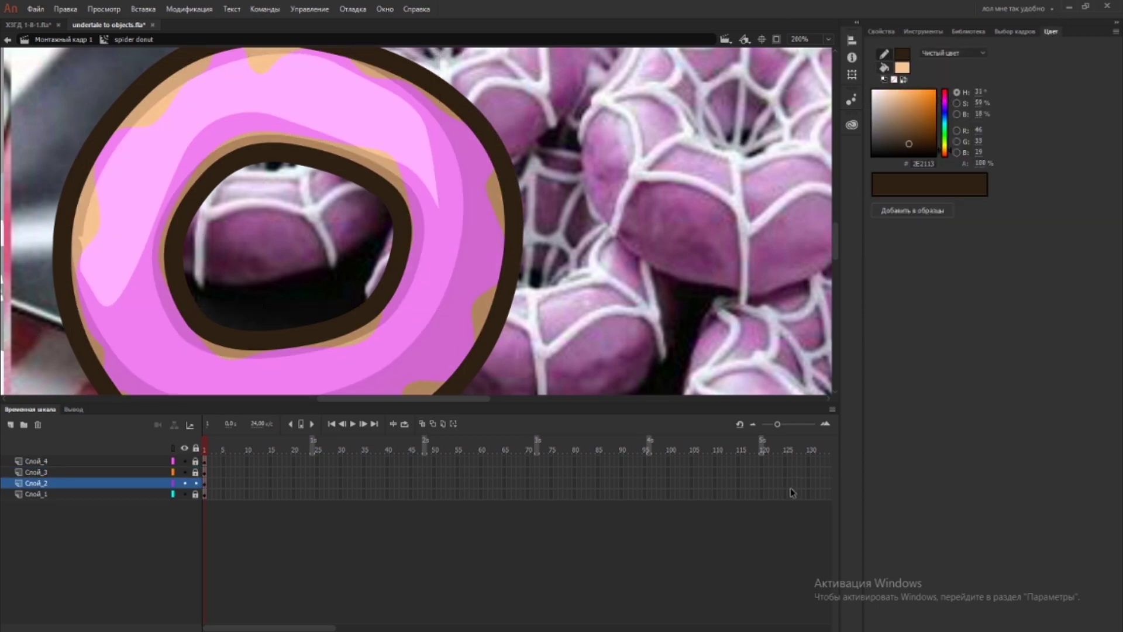
Step: Draw a spider web of nested polygons and straight spokes on a new layer, with the other donut layers hidden
left_click(923, 31)
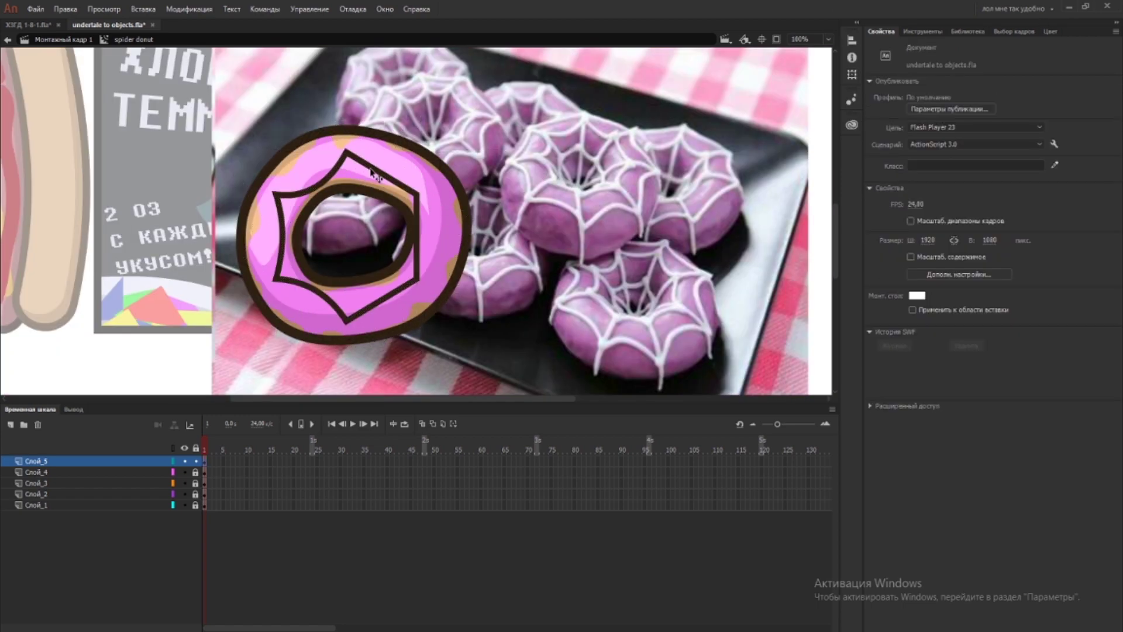
left_click_drag(184, 494, 183, 461)
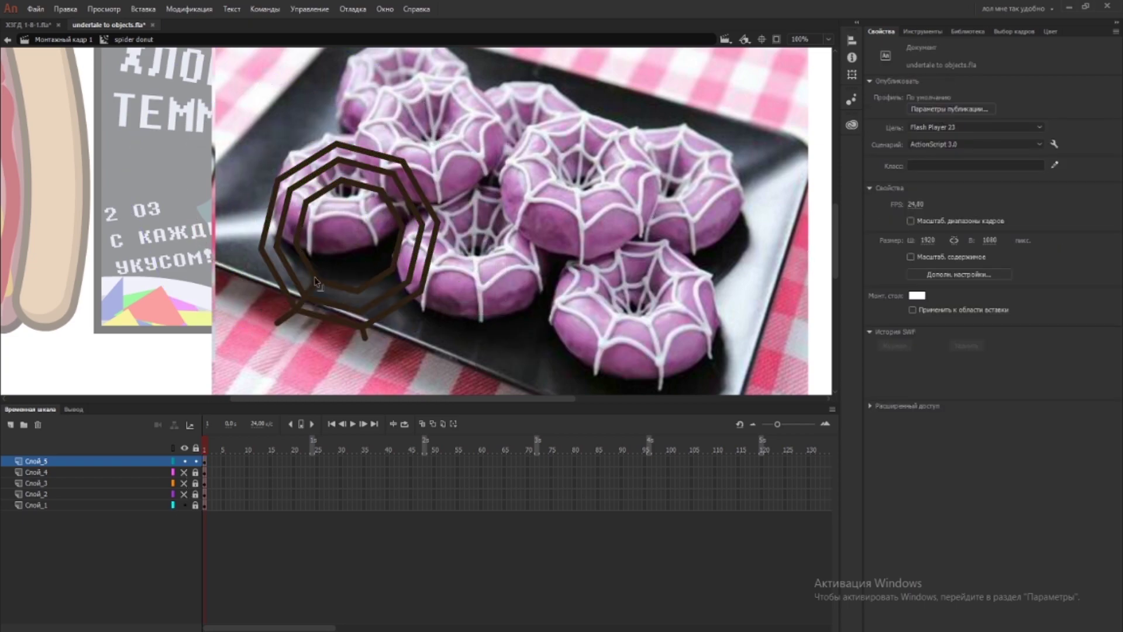
key("n")
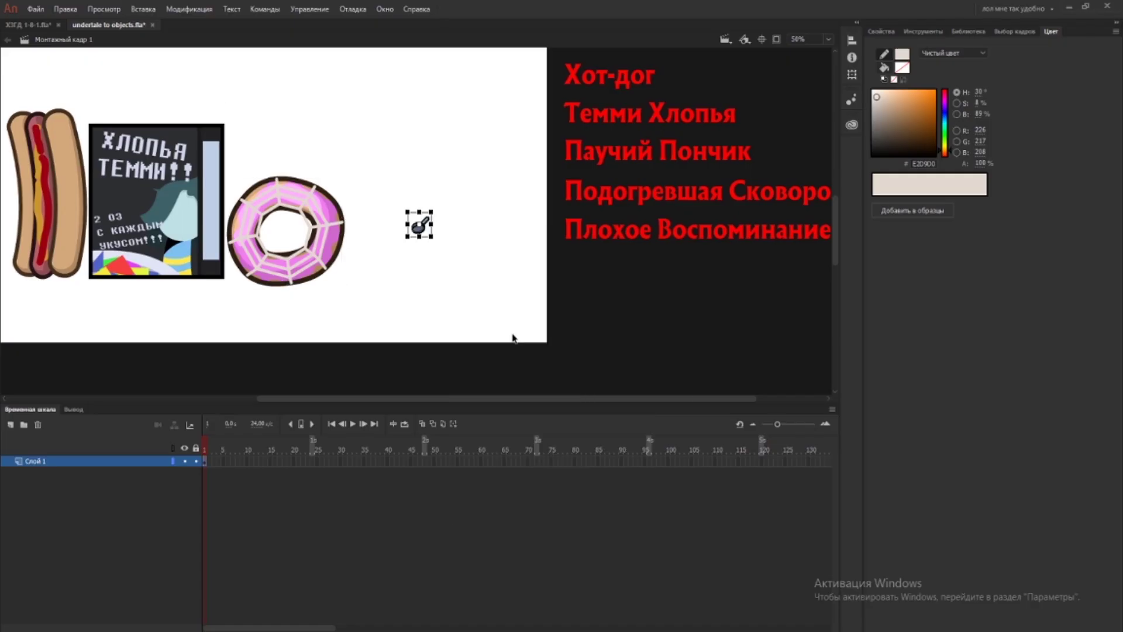
Step: Enlarge the small pan reference image and convert it to a symbol named burnt pan, opened for editing
left_click_drag(399, 207, 331, 107)
key("F8")
type("burnt pan")
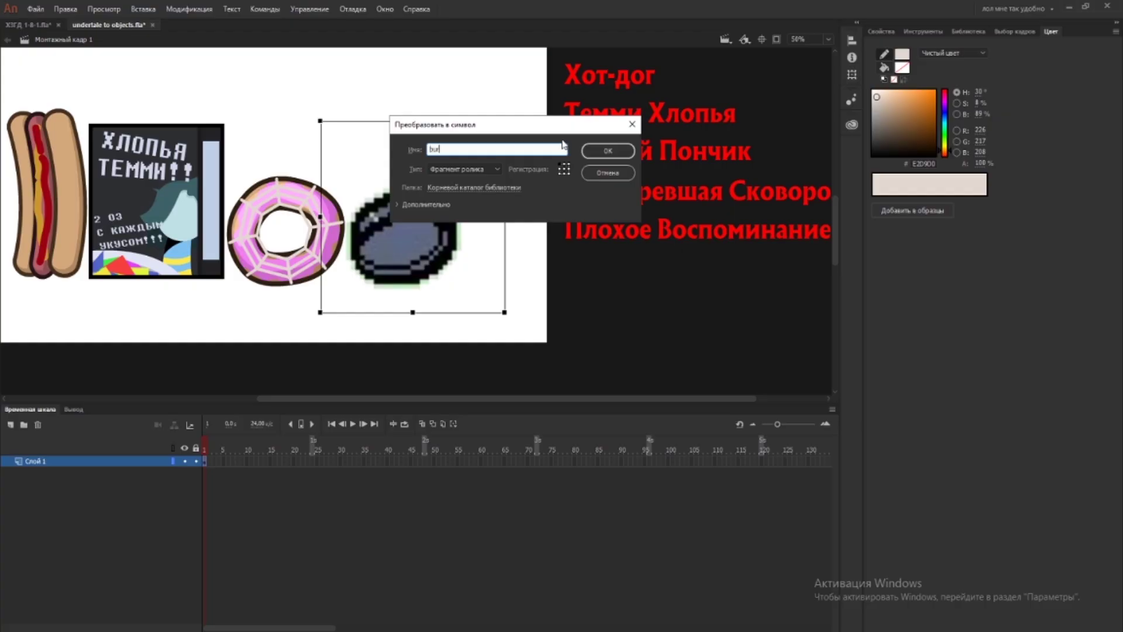
key("Return")
double_click(421, 246)
Step: Draw the pan's tapered body and slanted handle with straight red lines over the lower part of the reference
key("n")
left_click_drag(359, 283, 498, 283)
key("ctrl+1")
left_click_drag(426, 255, 406, 193)
left_click_drag(406, 193, 782, 193)
mouse_move(544, 198)
left_mouse_down()
mouse_move(526, 258)
mouse_move(714, 288)
mouse_move(693, 287)
left_mouse_up()
scroll(685, 367, "up", 2)
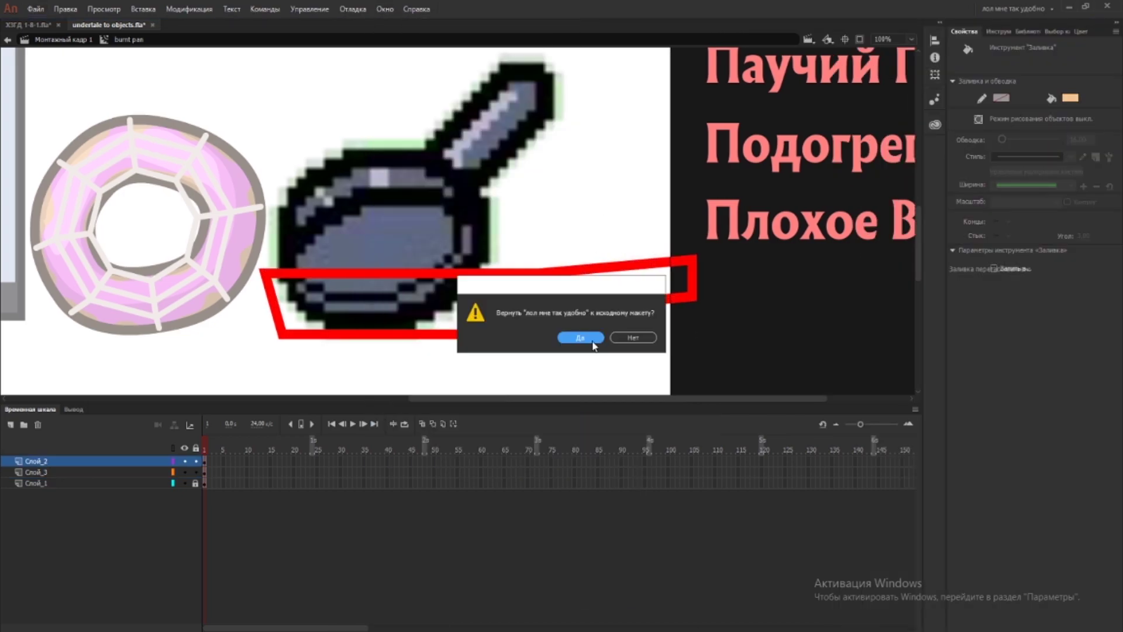
Step: Restore the workspace to its saved layout and fill the pan body with grey 676A70
key("Return")
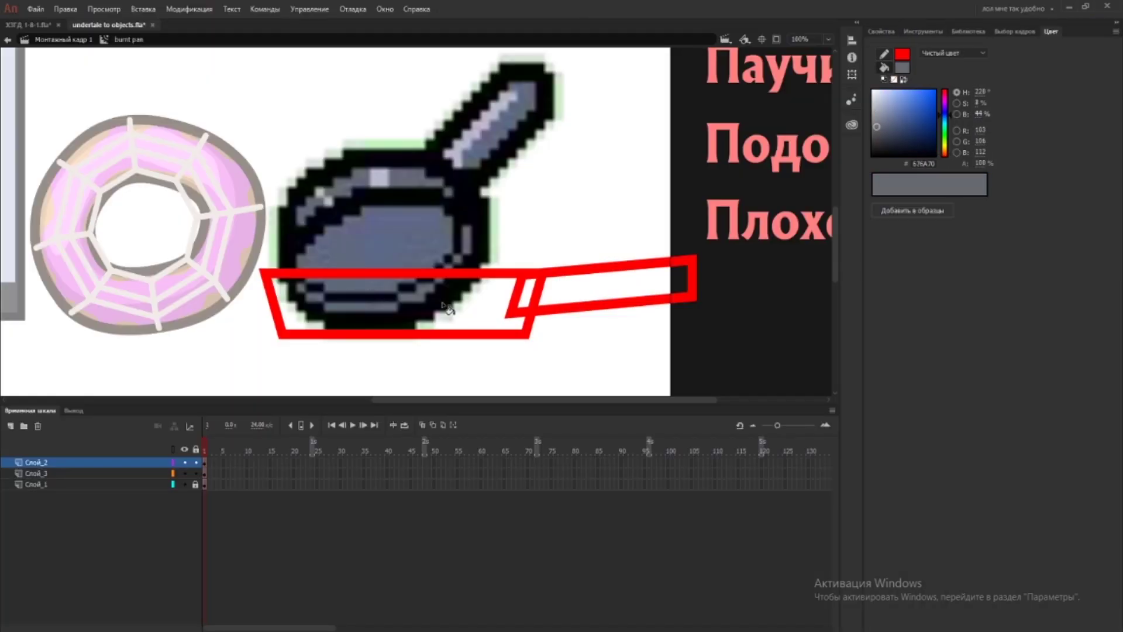
left_click(447, 308)
left_click(617, 371)
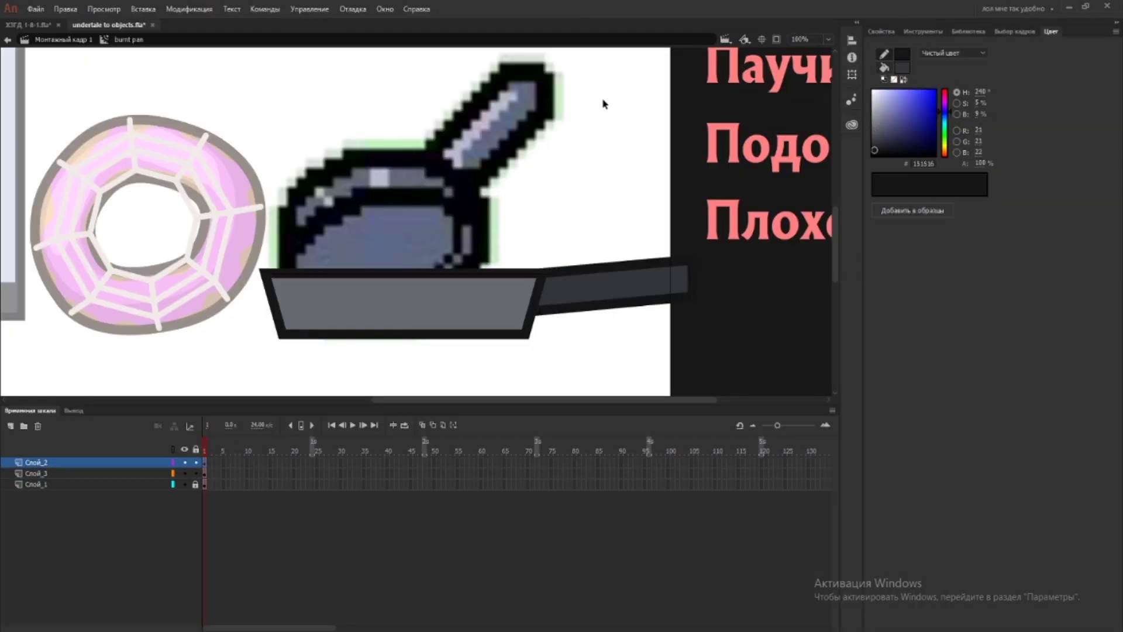
Step: Divide the pan body with thin shading lines and fill the sections with lighter and darker greys
left_click(393, 265)
key("Escape")
key("ctrl+shift+F9")
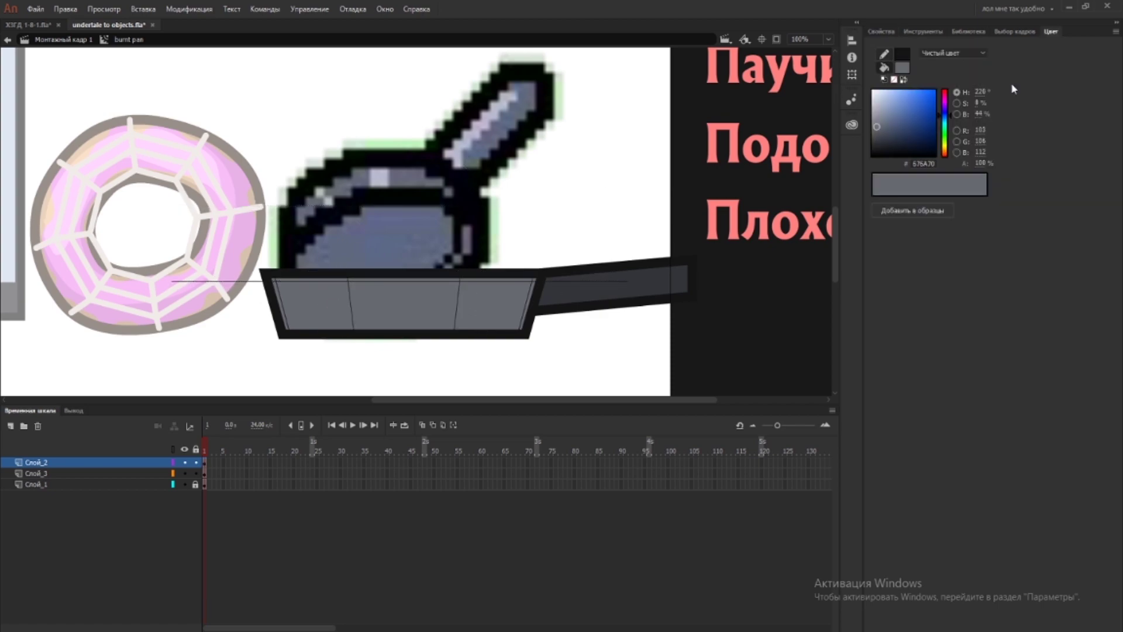
left_click(288, 321)
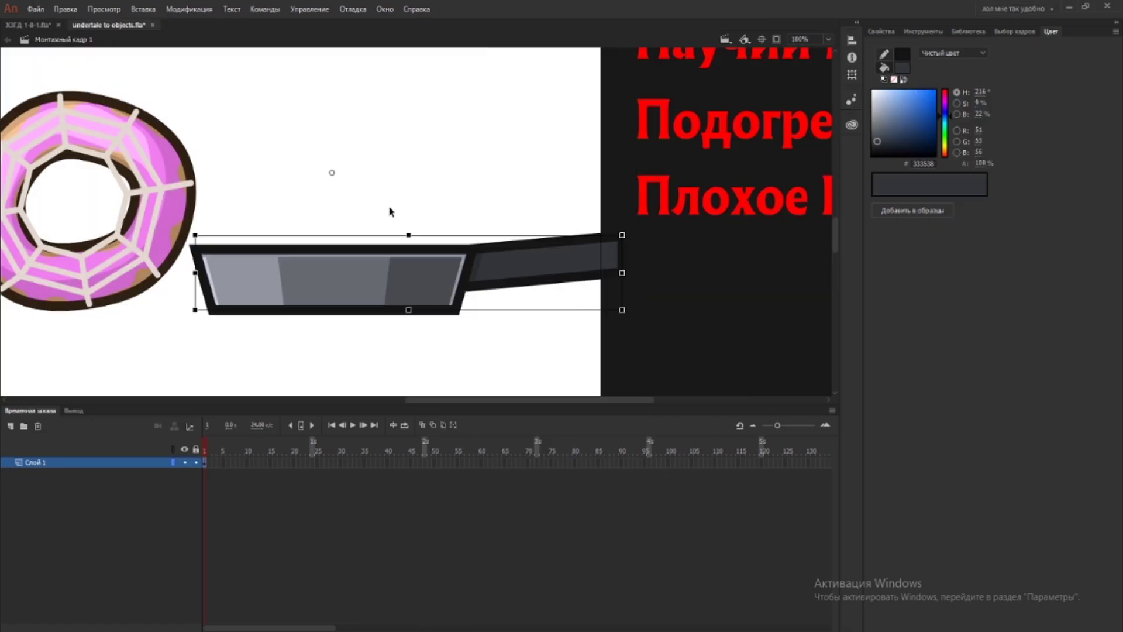
Step: Nest the pan in a symbol named the real burnt pan and duplicate it as a copy for the colour overlay
right_click(395, 281)
left_click(568, 287)
left_click(541, 302)
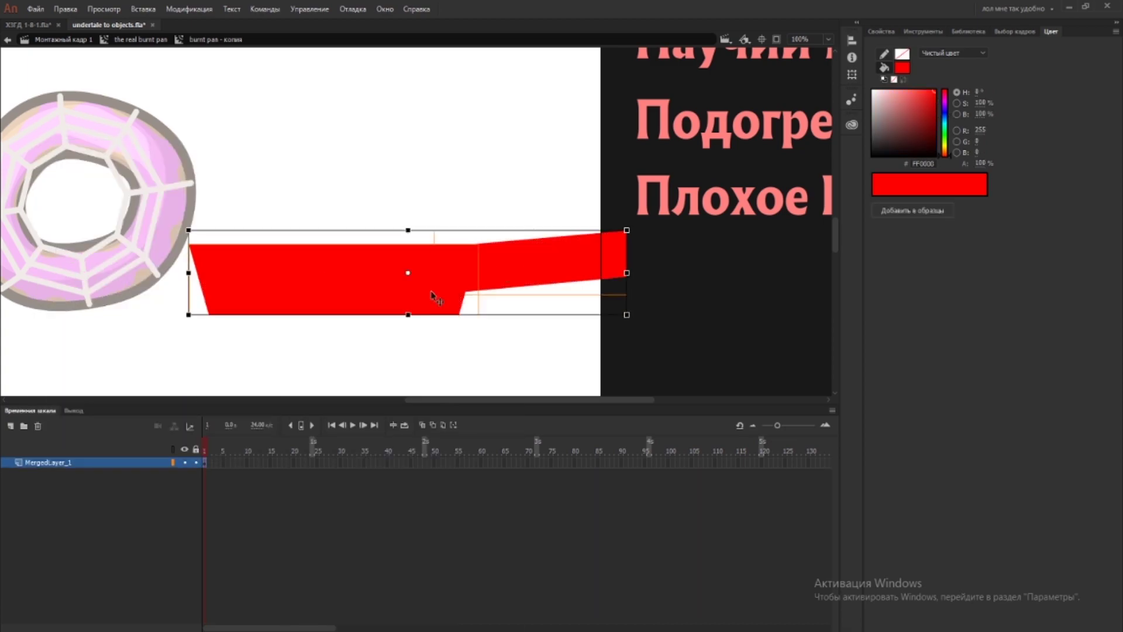
Step: Change the copied pan silhouette's red fill to a linear gradient with BD556B over the pan
left_click(954, 53)
key("ctrl+z")
key("ctrl+z")
key("ctrl+z")
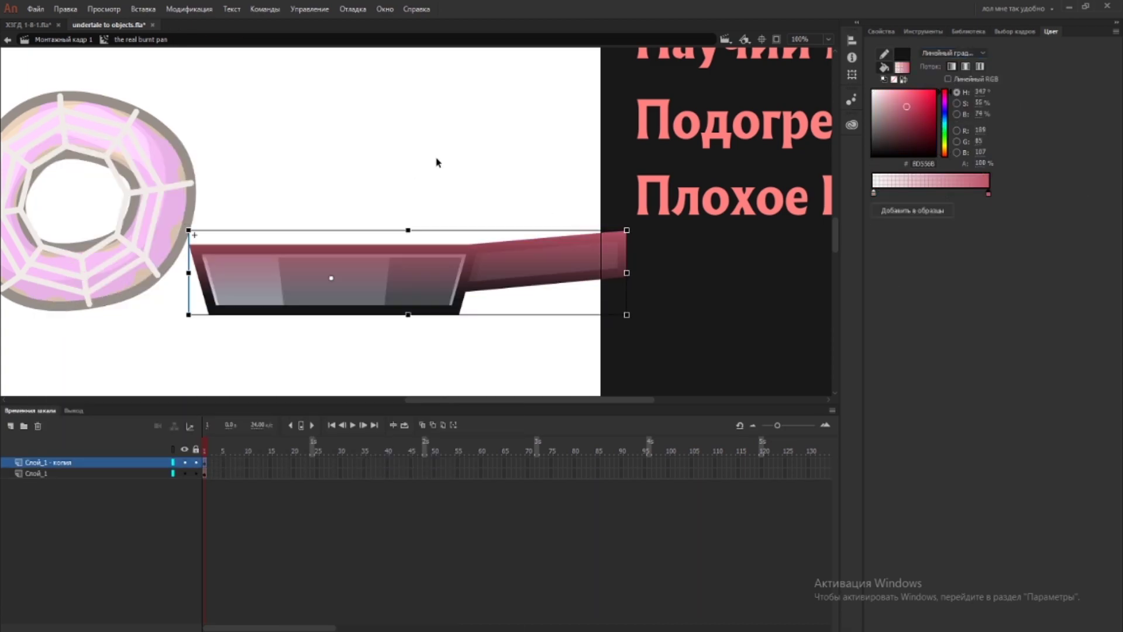
double_click(439, 163)
right_click(53, 462)
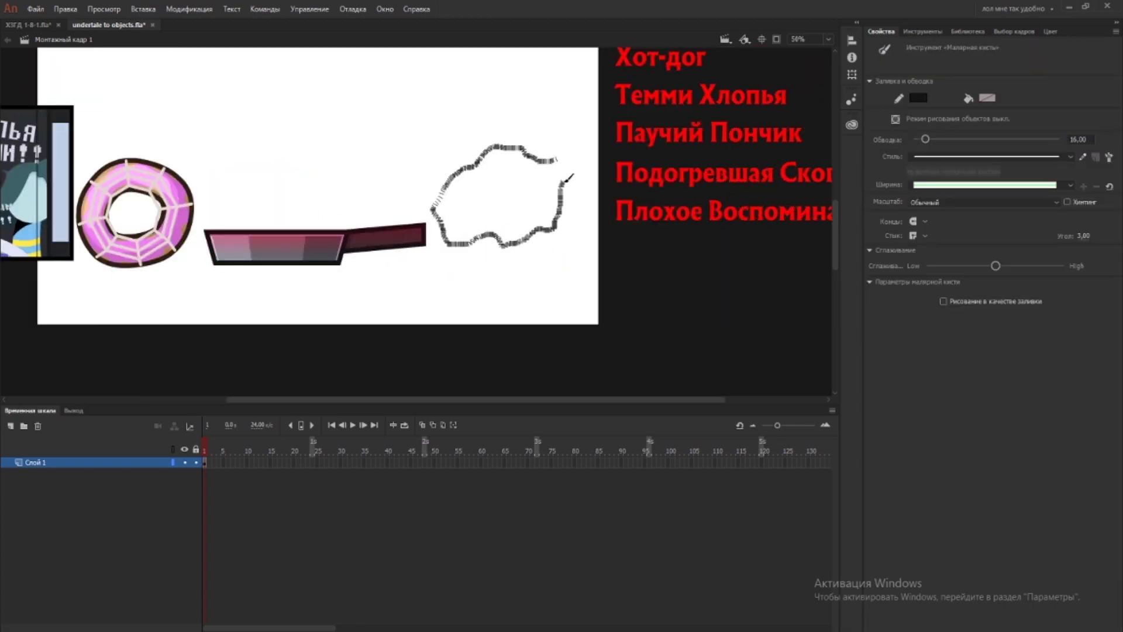
Step: Try to outline an irregular blob beside the pan with a freehand 16-point paint brush stroke
left_click_drag(567, 180, 574, 167)
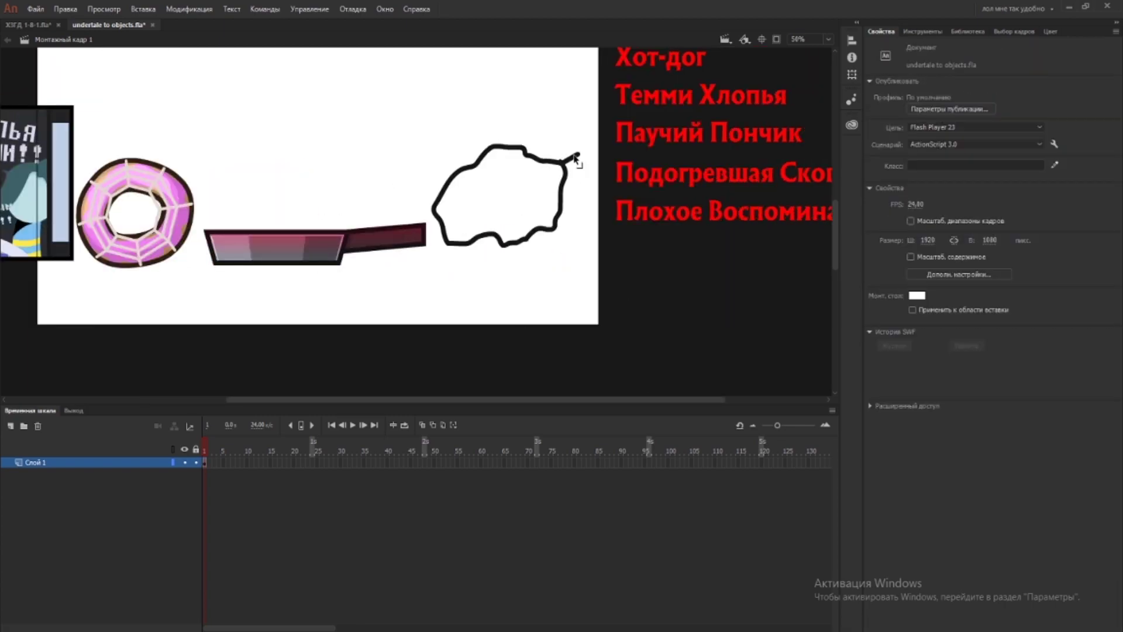
scroll(566, 173, "up", 2)
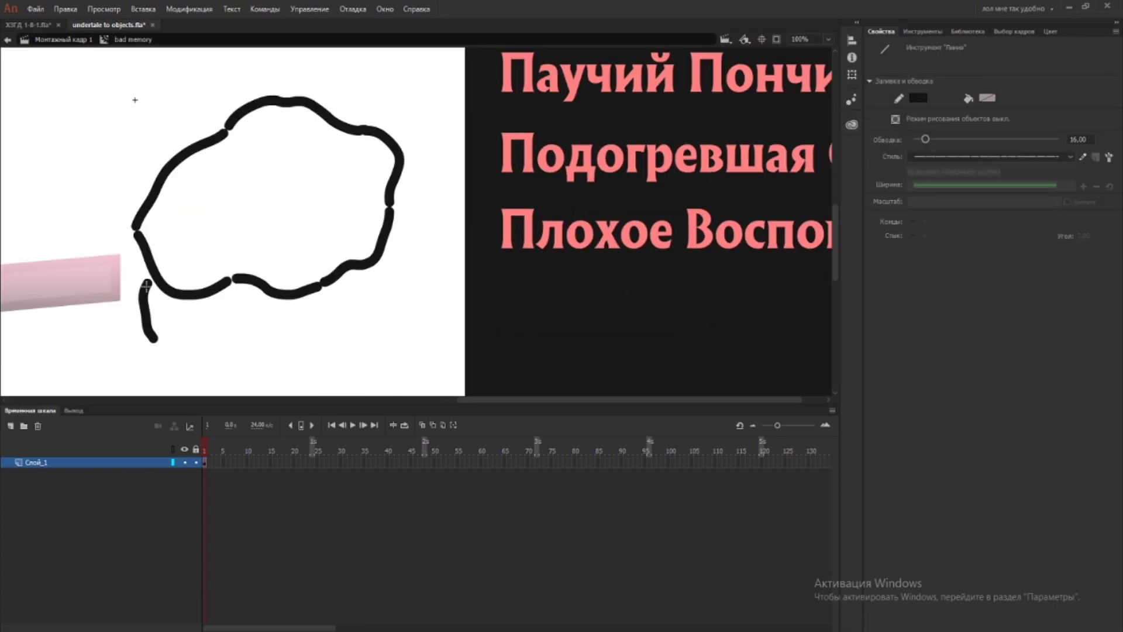
Step: Draw teardrop drips and small round fragments around the blob outline in the bad memory symbol, giving the lowest fragment a pointed tail
left_click_drag(147, 285, 151, 335)
key("ctrl+a")
left_click(409, 248)
scroll(408, 248, "up", 2)
scroll(543, 332, "down", 2)
scroll(534, 296, "up", 2)
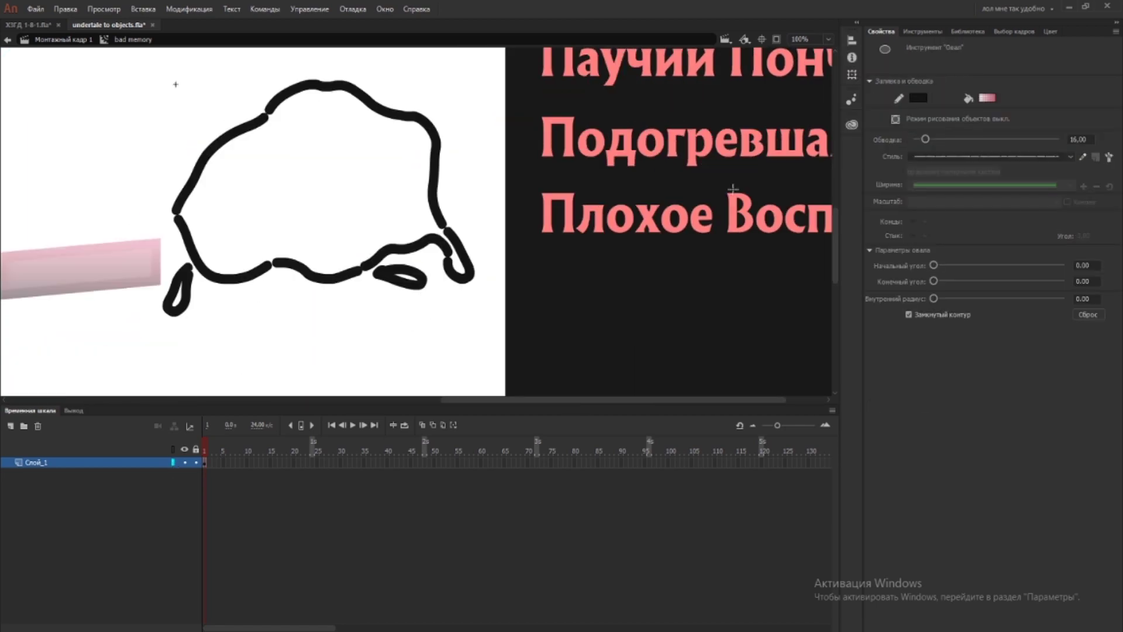
left_click_drag(477, 354, 557, 365)
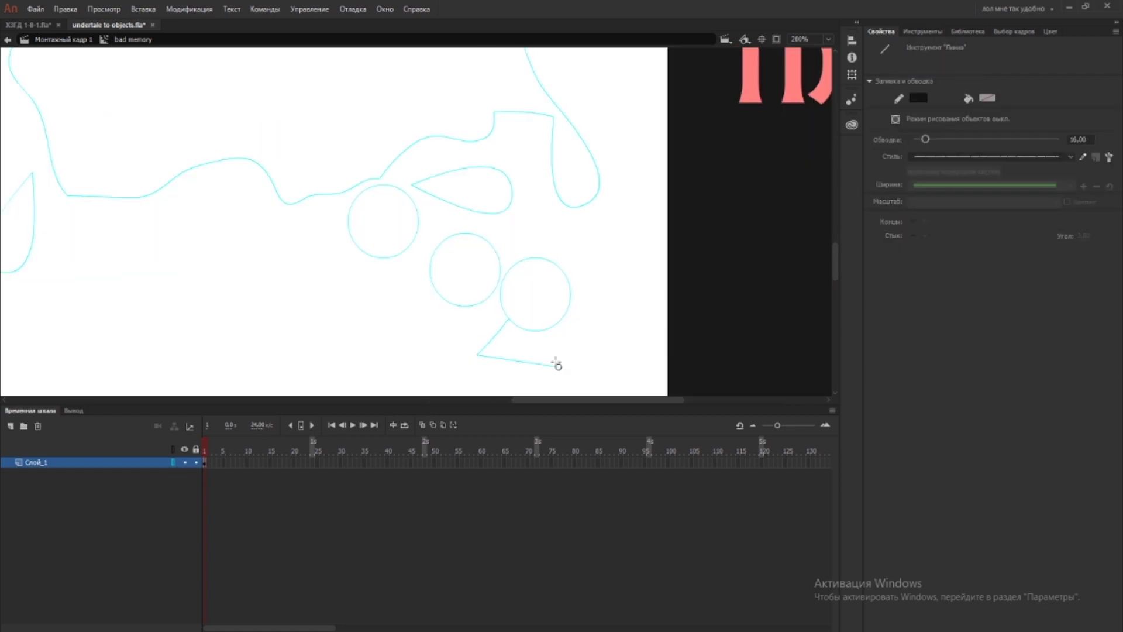
left_click(183, 462)
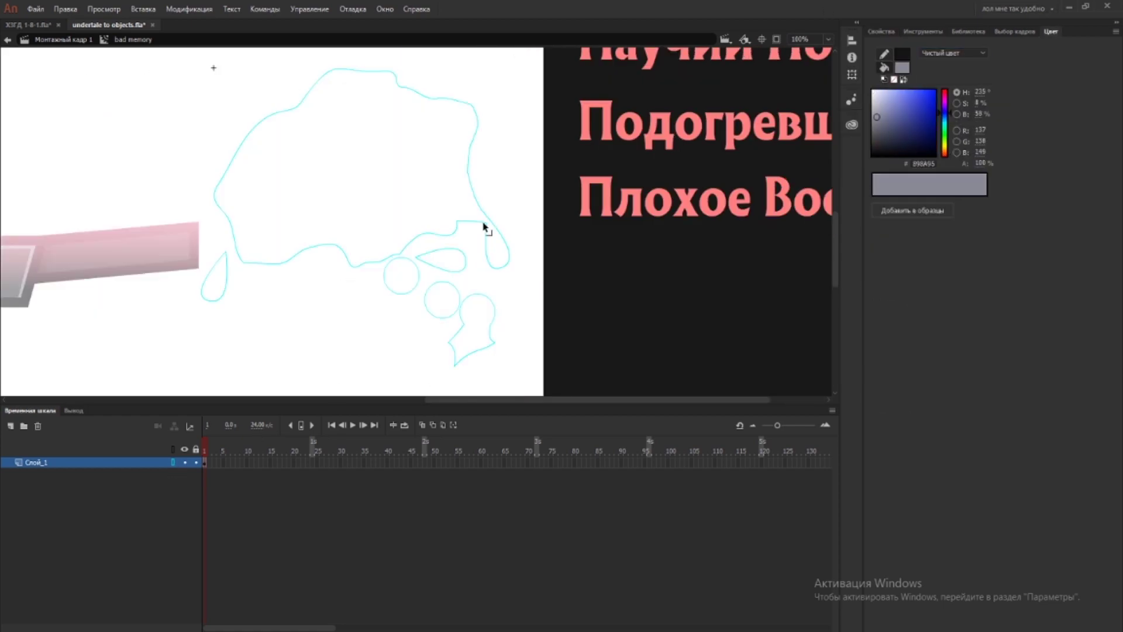
Step: Fill the blob and its fragments with grey 898A95 and darker shading, and return to the main scene
key("b")
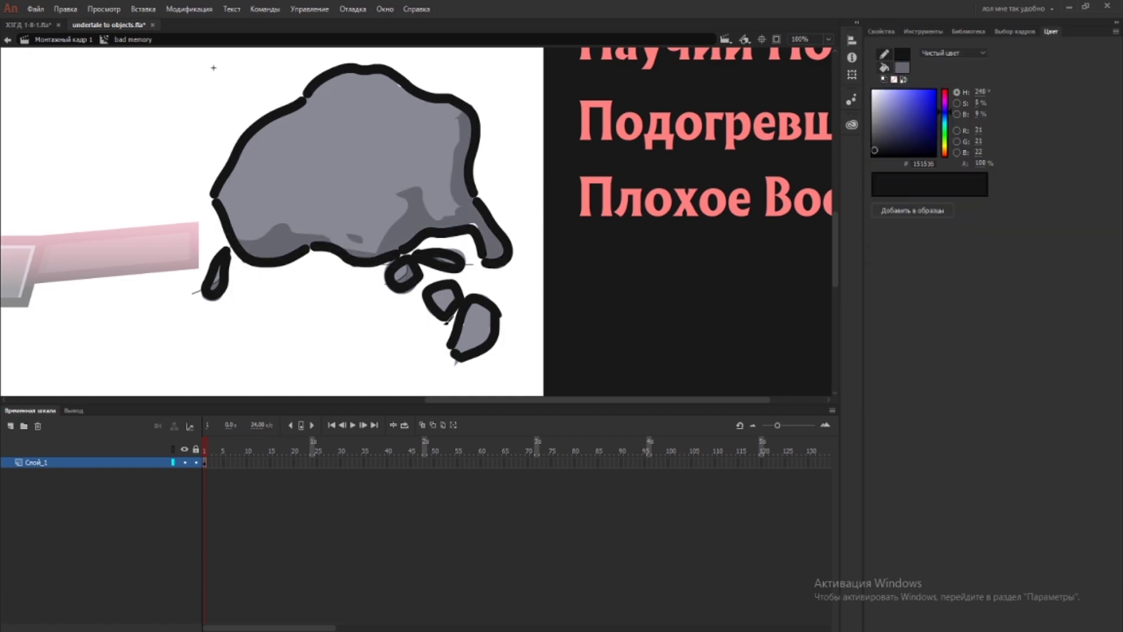
double_click(252, 328)
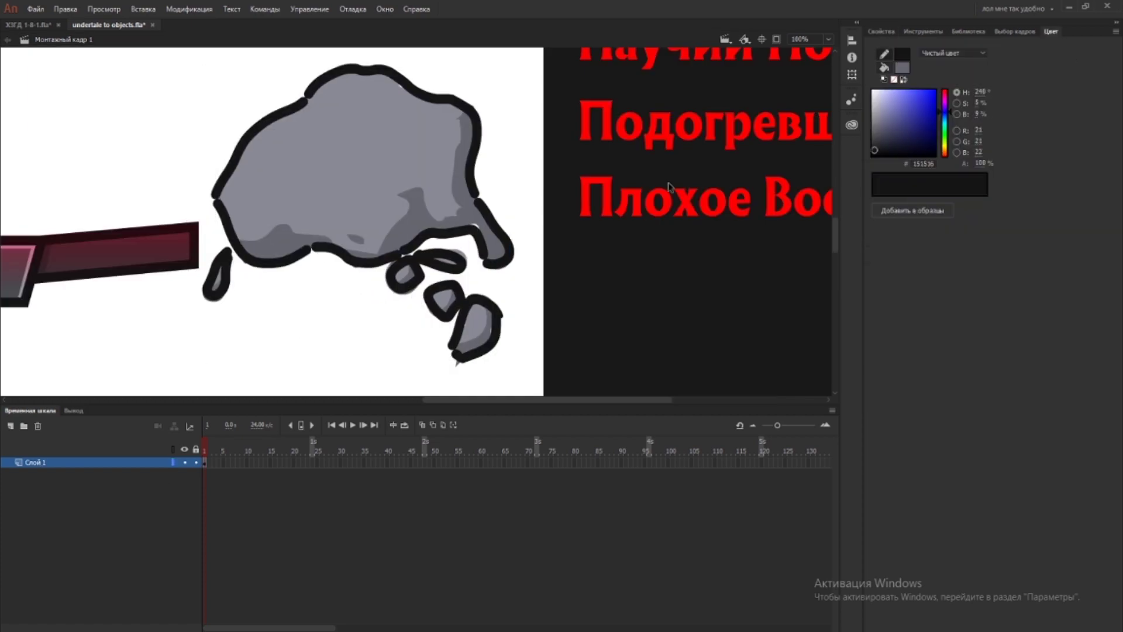